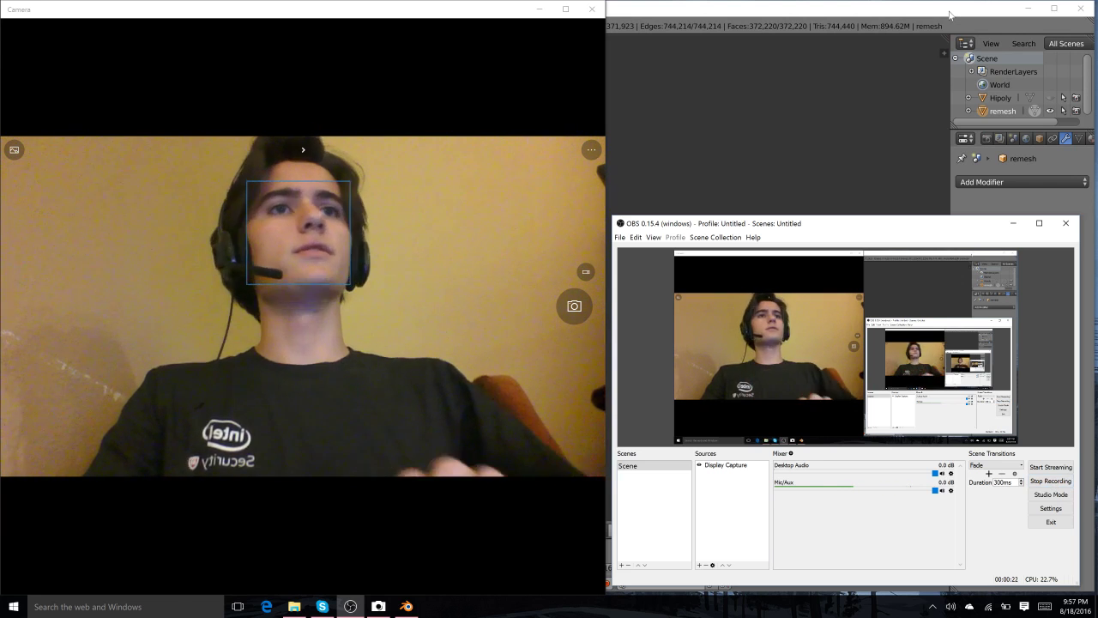
Switch to Blender and create a blank 2048 × 2048 px image named Minerva_AO for the remesh object's UV layout.
left_click(950, 14)
scroll(734, 217, "up", 6)
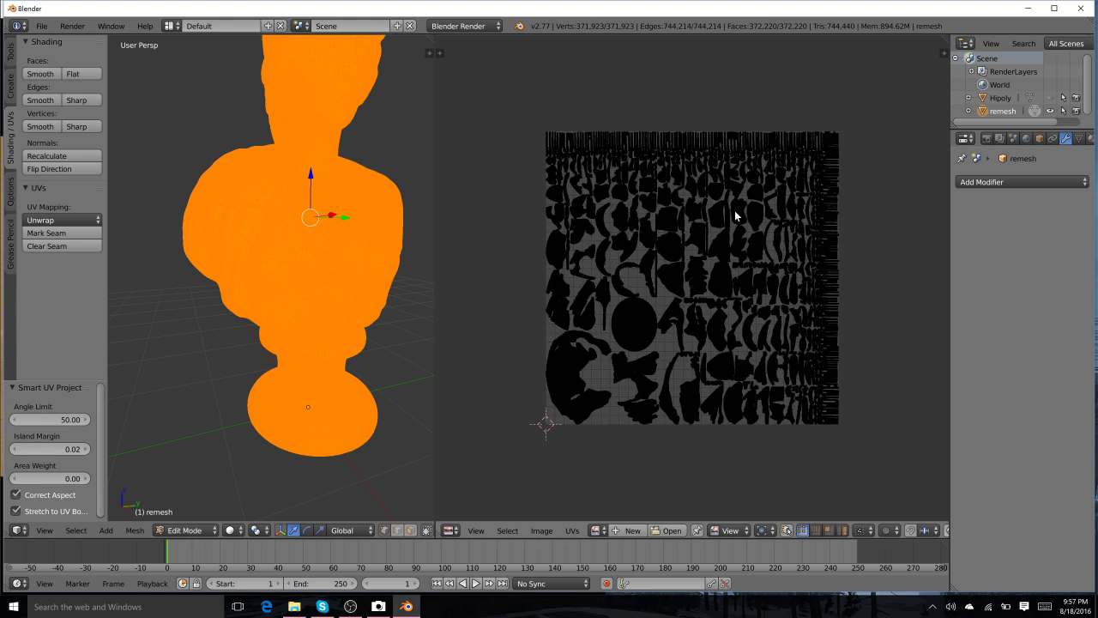
scroll(736, 216, "up", 1)
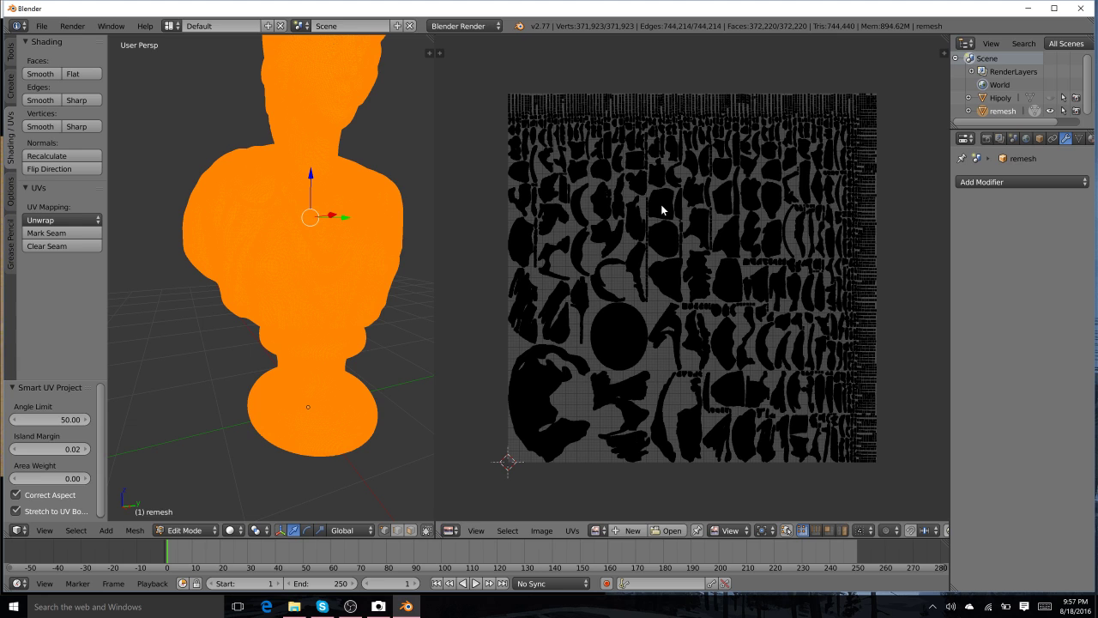
left_click(627, 530)
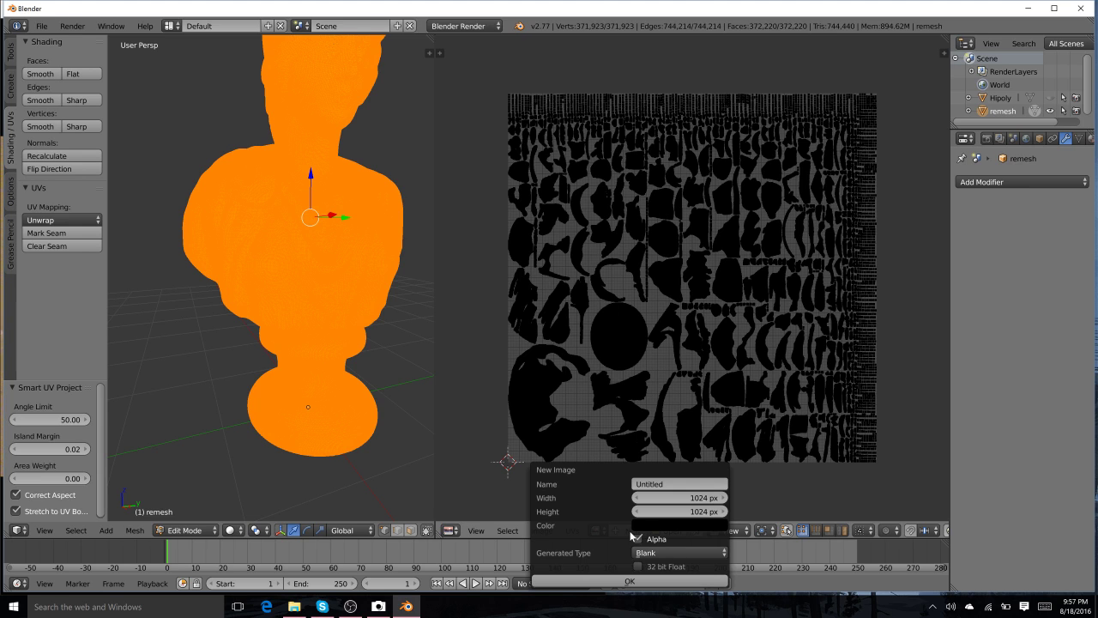
left_click(664, 486)
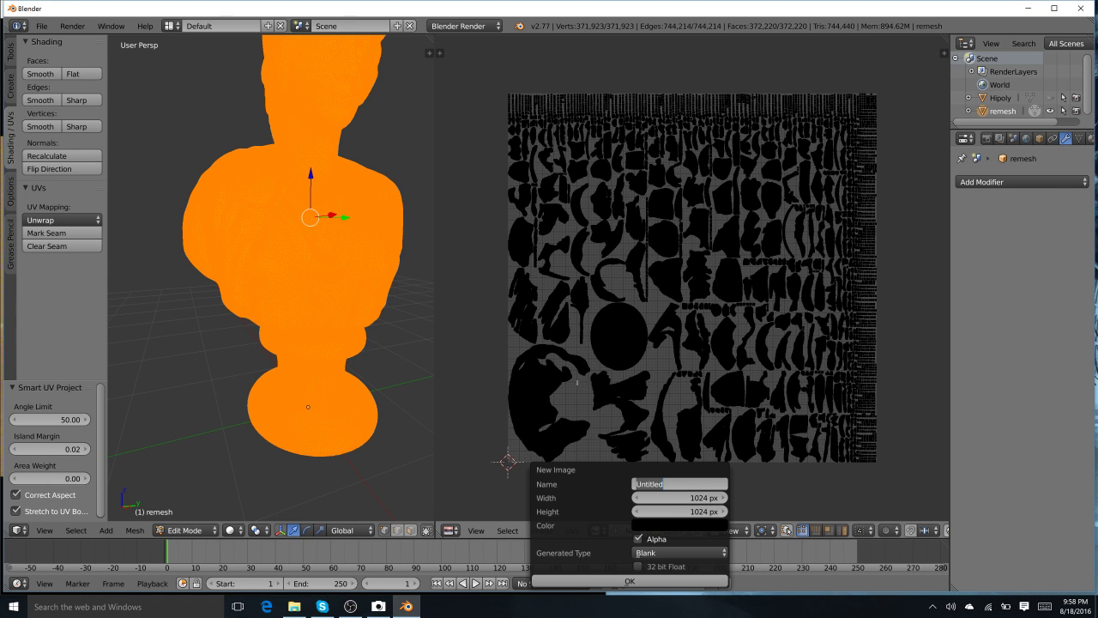
type("Minerva_AO")
left_click(691, 498)
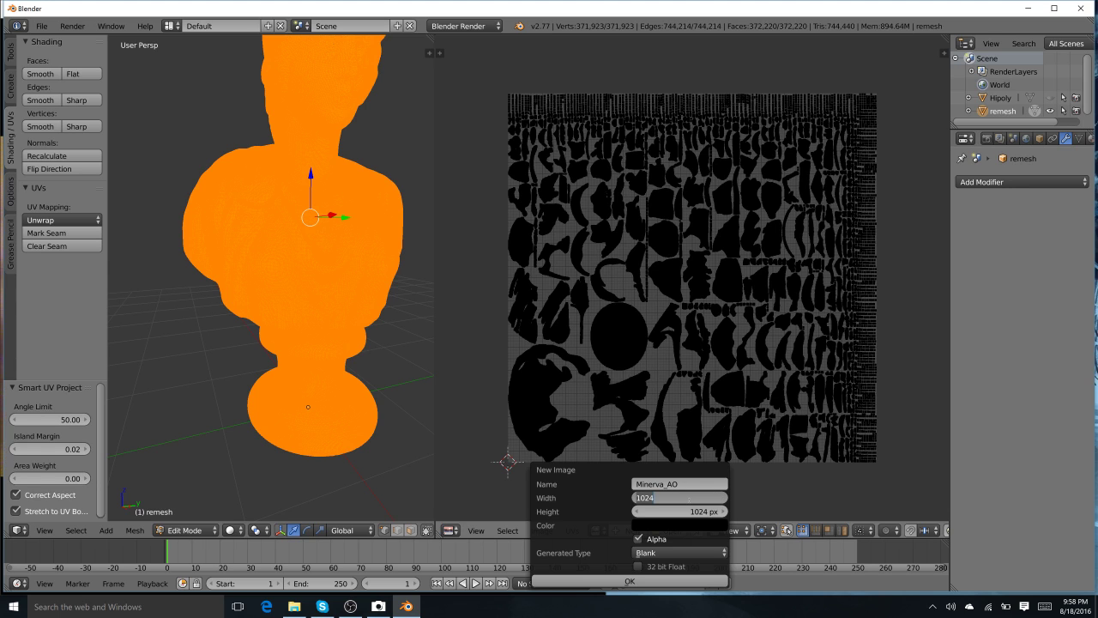
type("2048")
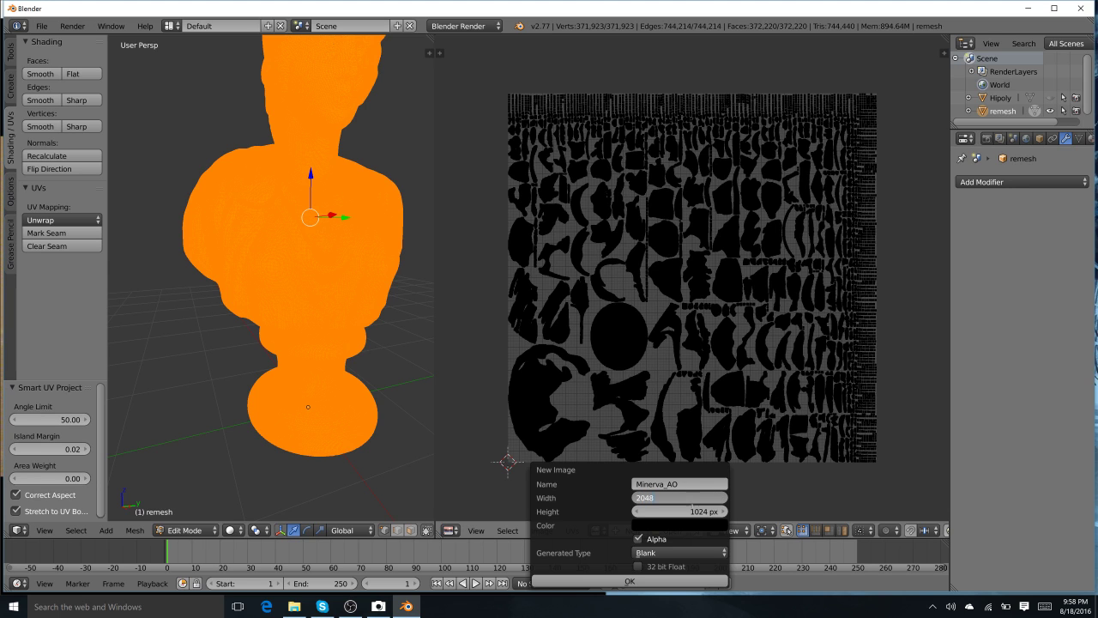
left_click(692, 513)
type("20")
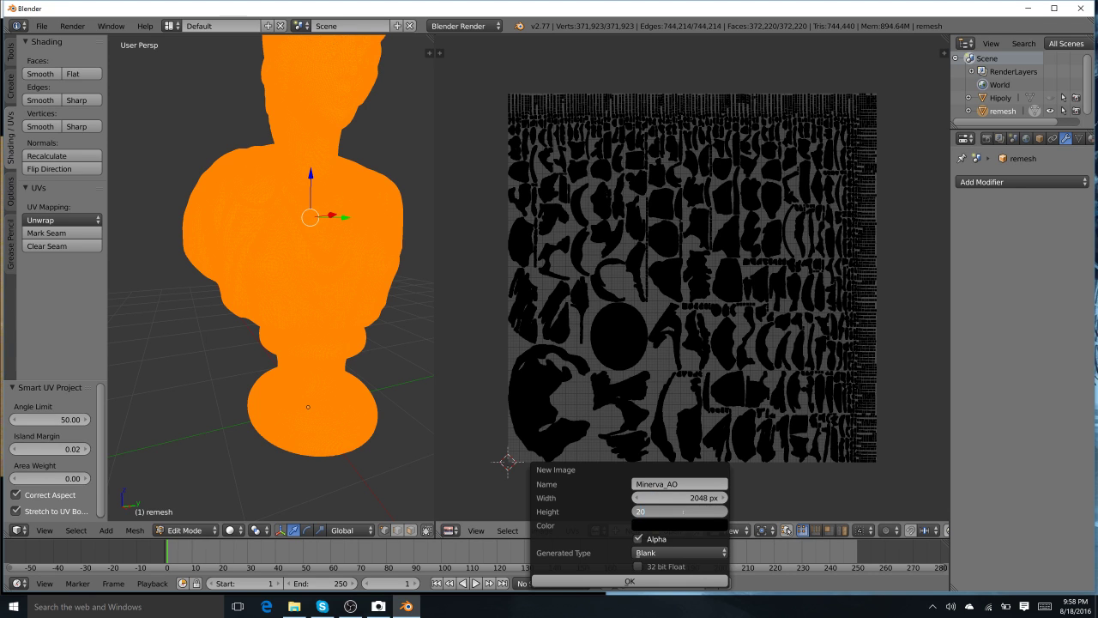
type("48")
key("Return")
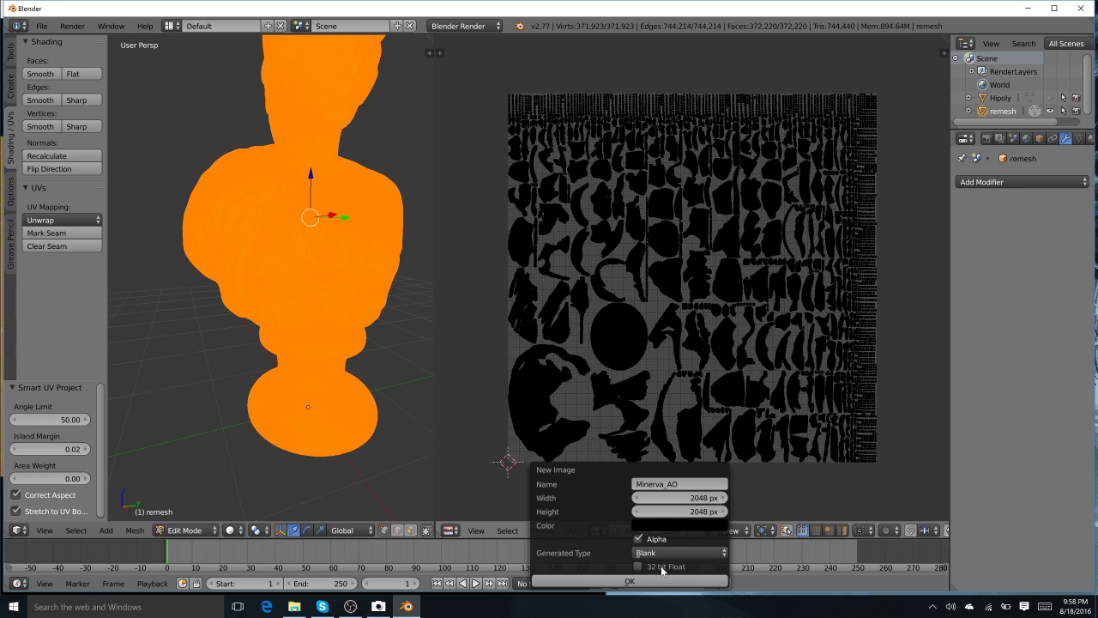
left_click(635, 581)
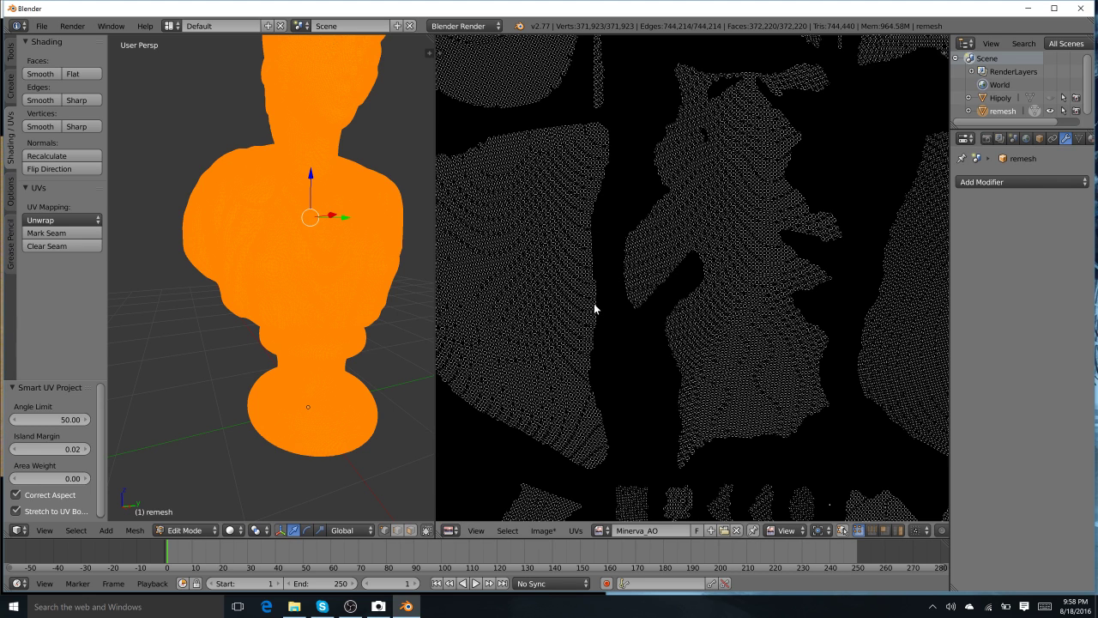
In Object Mode, make Hipoly visible alongside remesh and select both, with remesh as the active object.
scroll(594, 309, "up", 3)
scroll(593, 308, "down", 3)
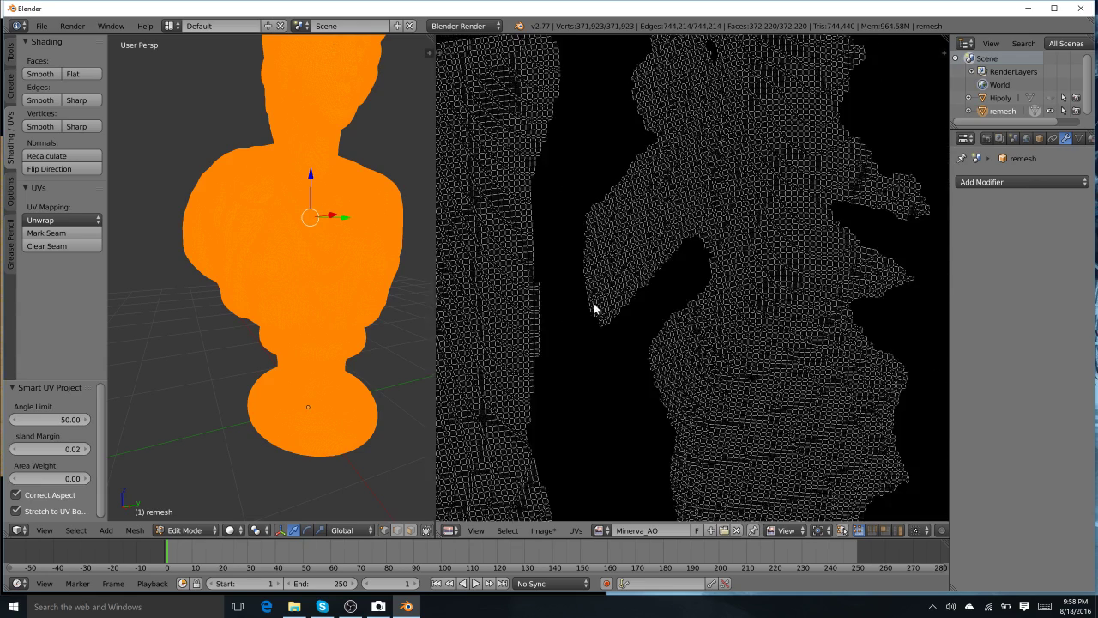
scroll(593, 309, "down", 4)
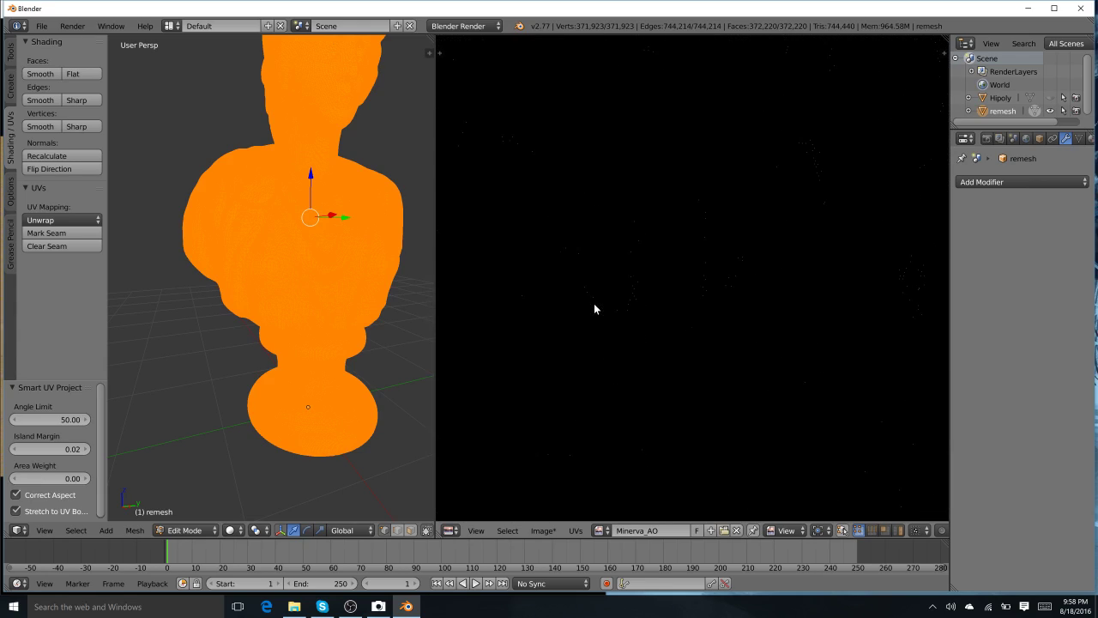
scroll(595, 308, "down", 2)
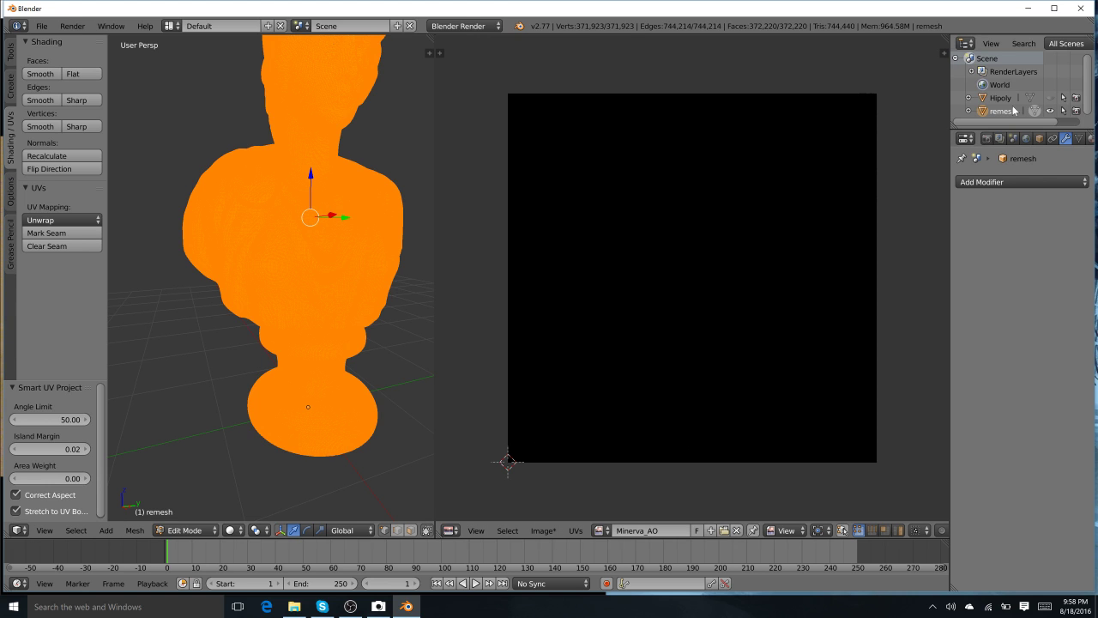
left_click(987, 138)
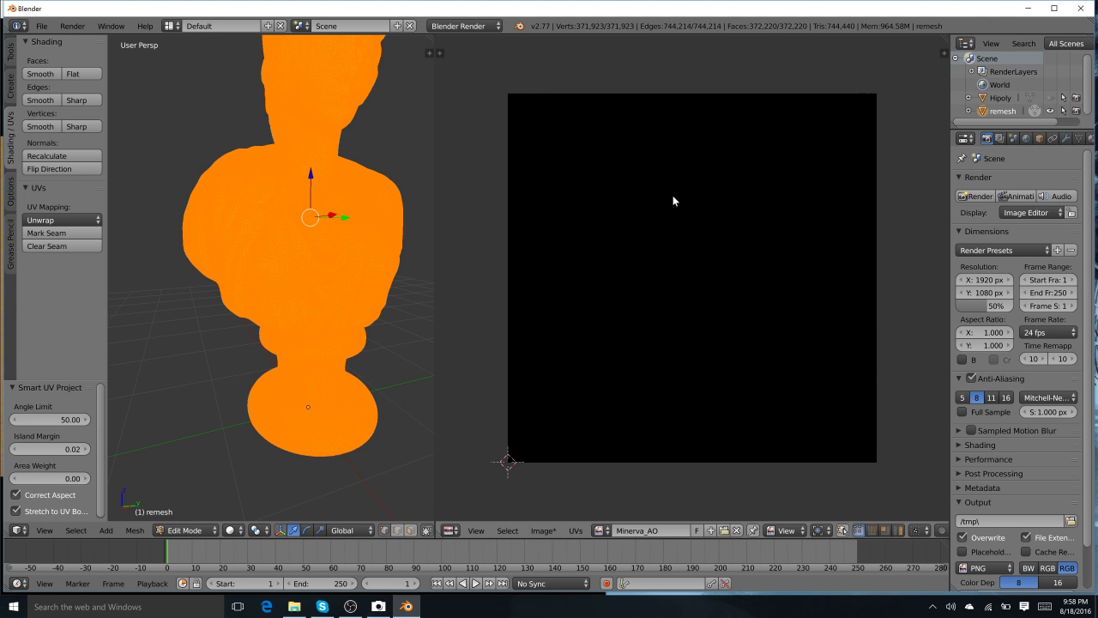
key("Tab")
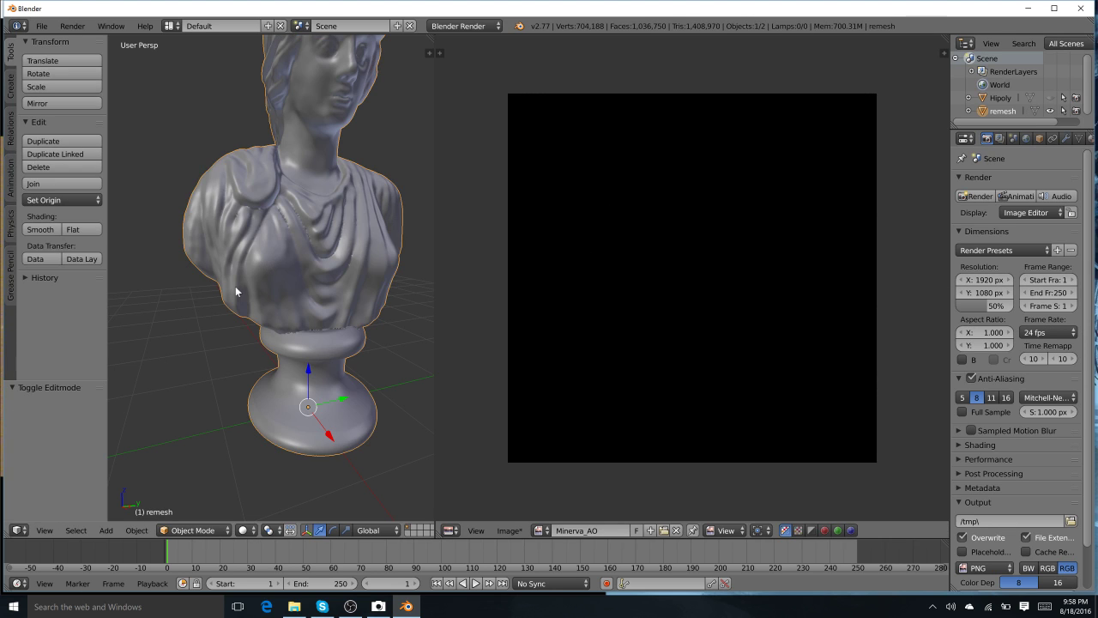
left_click(1050, 98)
left_click(1050, 110)
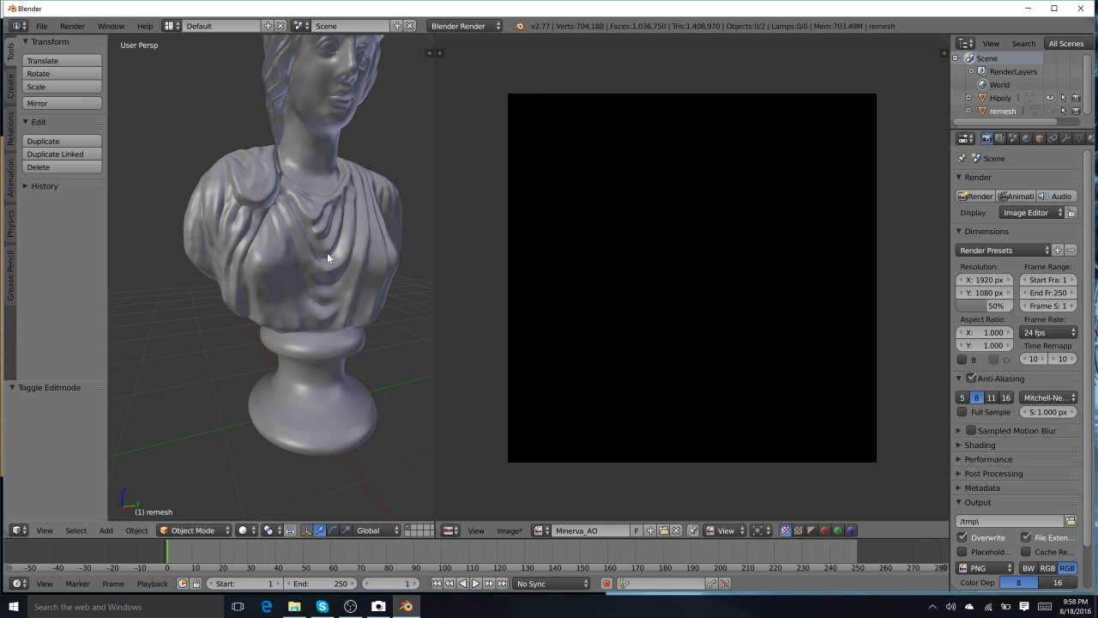
left_click(1049, 110)
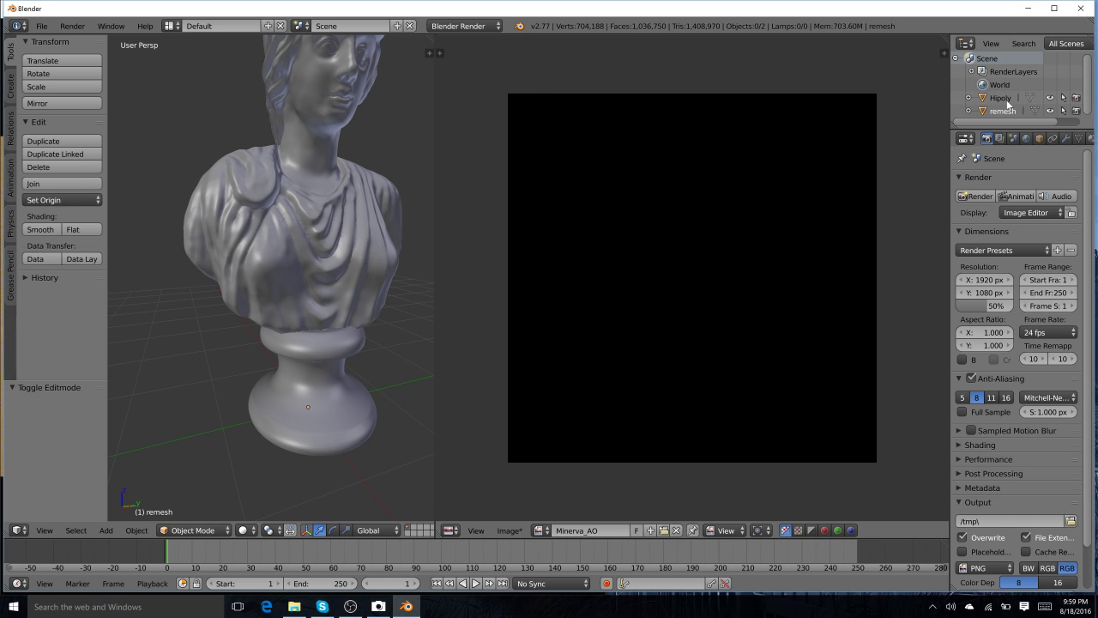
left_click(1001, 100)
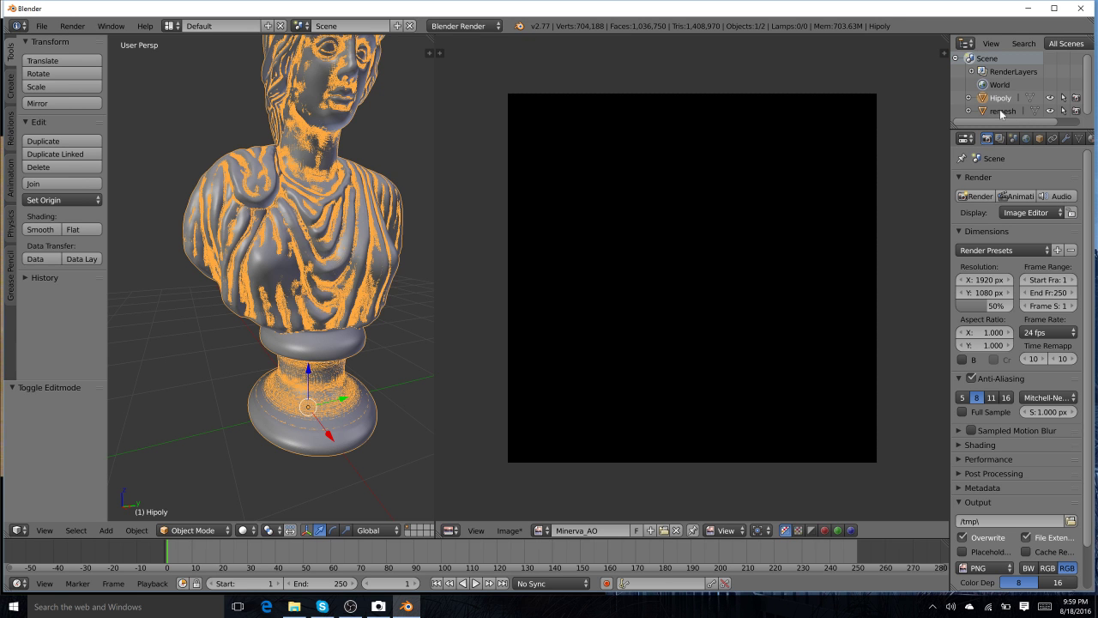
left_click(1000, 111, "ctrl")
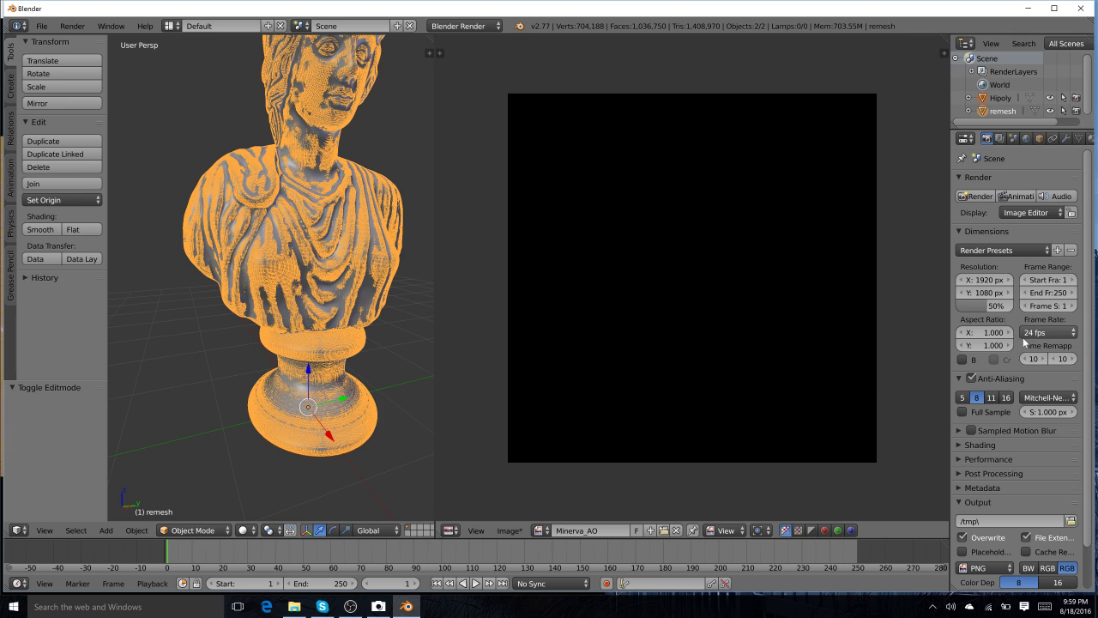
Enable Ambient Occlusion for the world and set its gather samples to 20.
left_click(1026, 139)
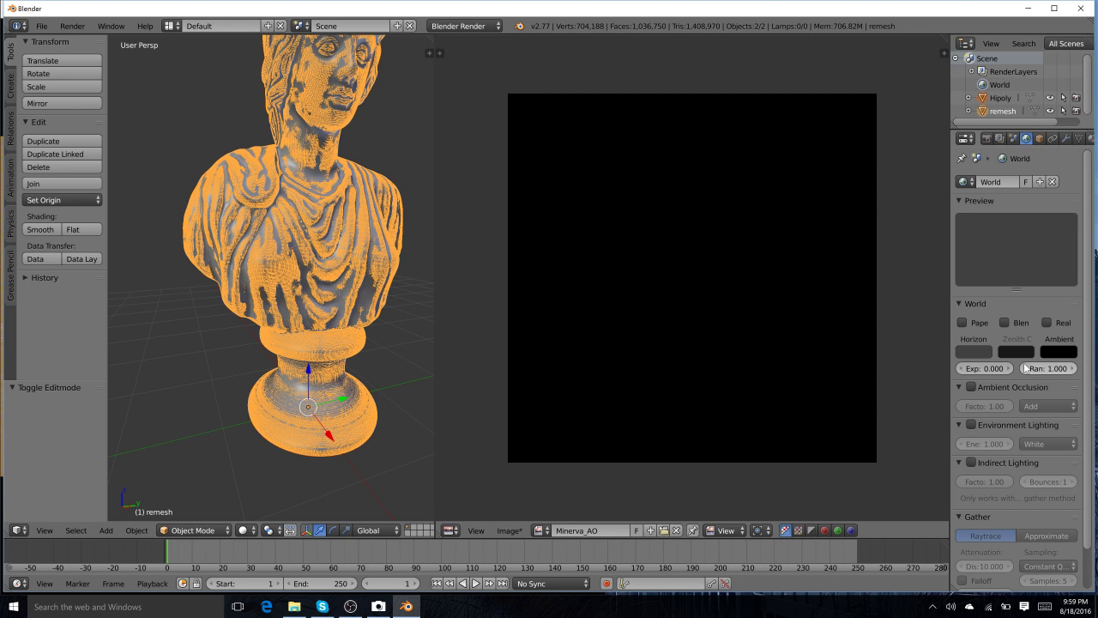
left_click(971, 387)
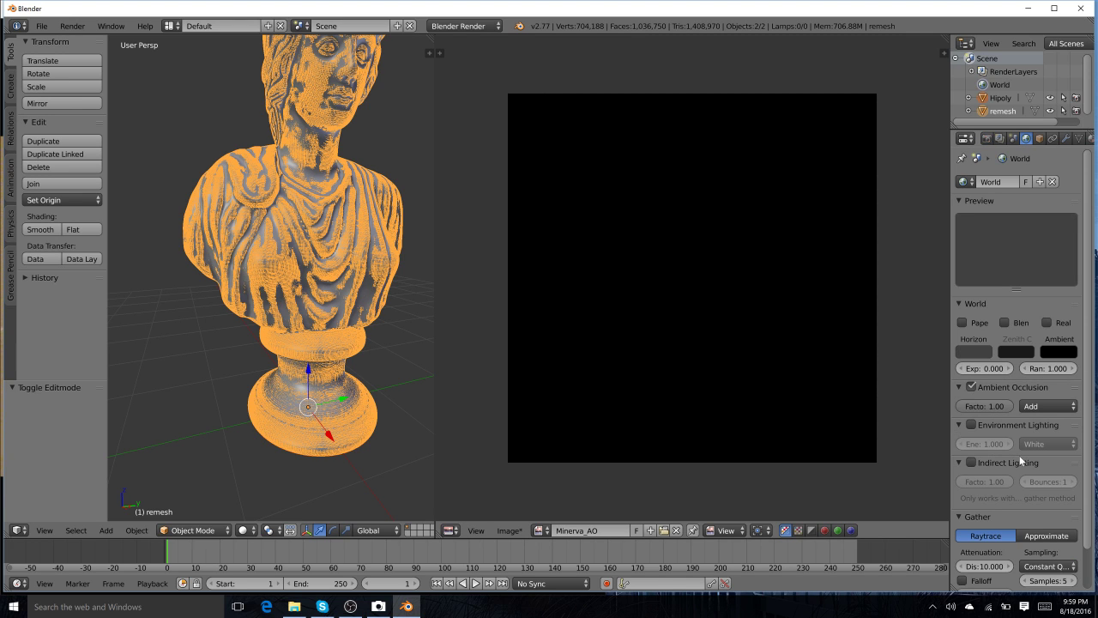
scroll(1028, 497, "down", 2)
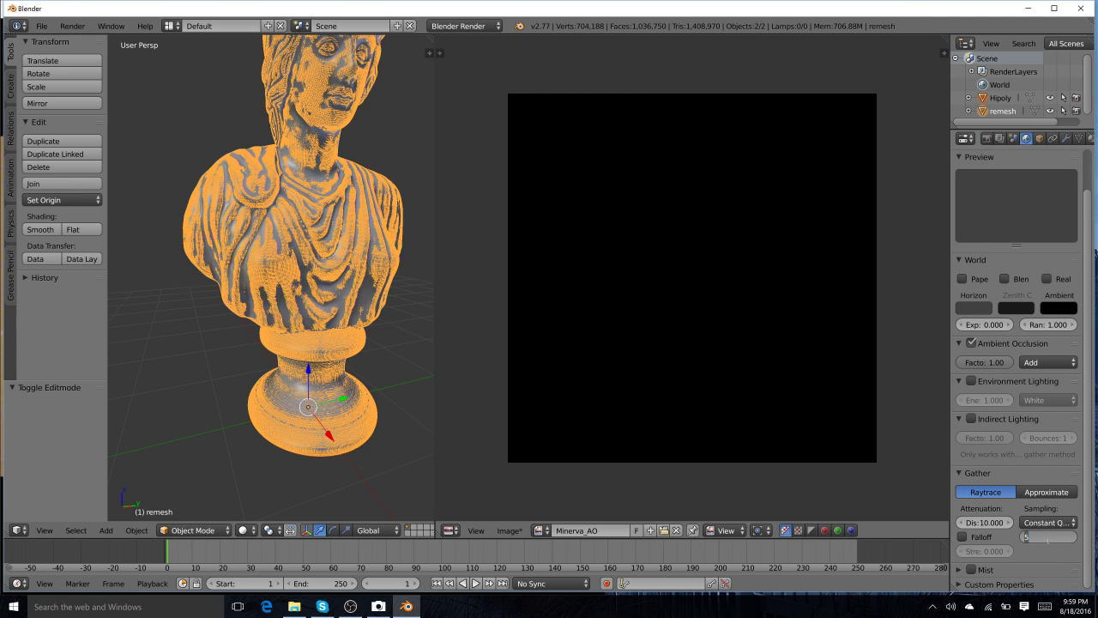
type("20")
key("Return")
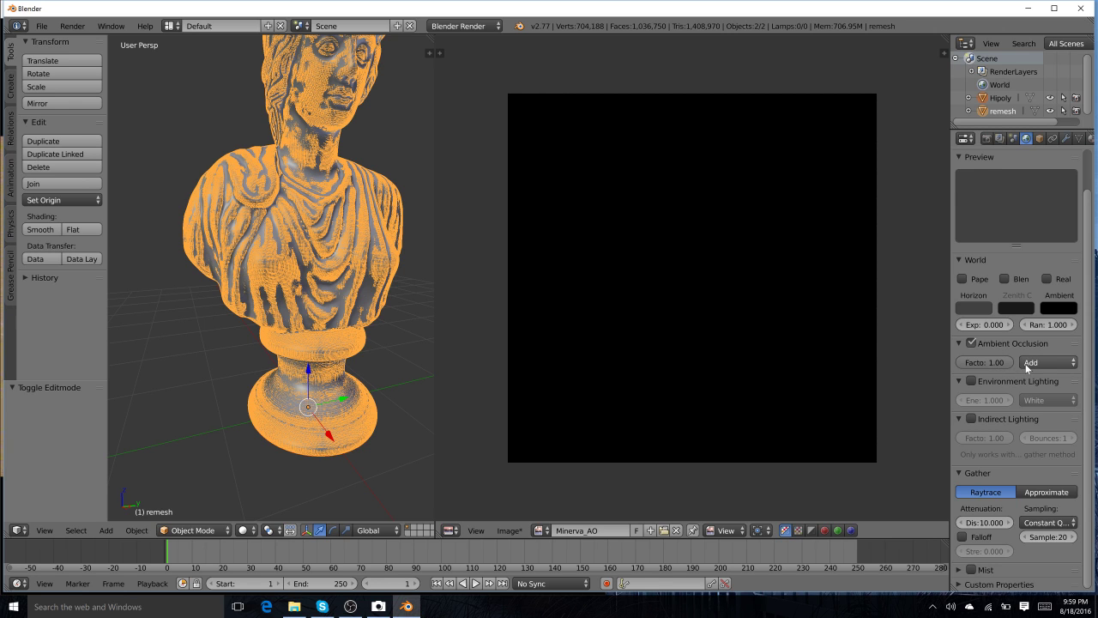
Set the bake mode to Ambient Occlusion and enable Selected to Active.
left_click(987, 138)
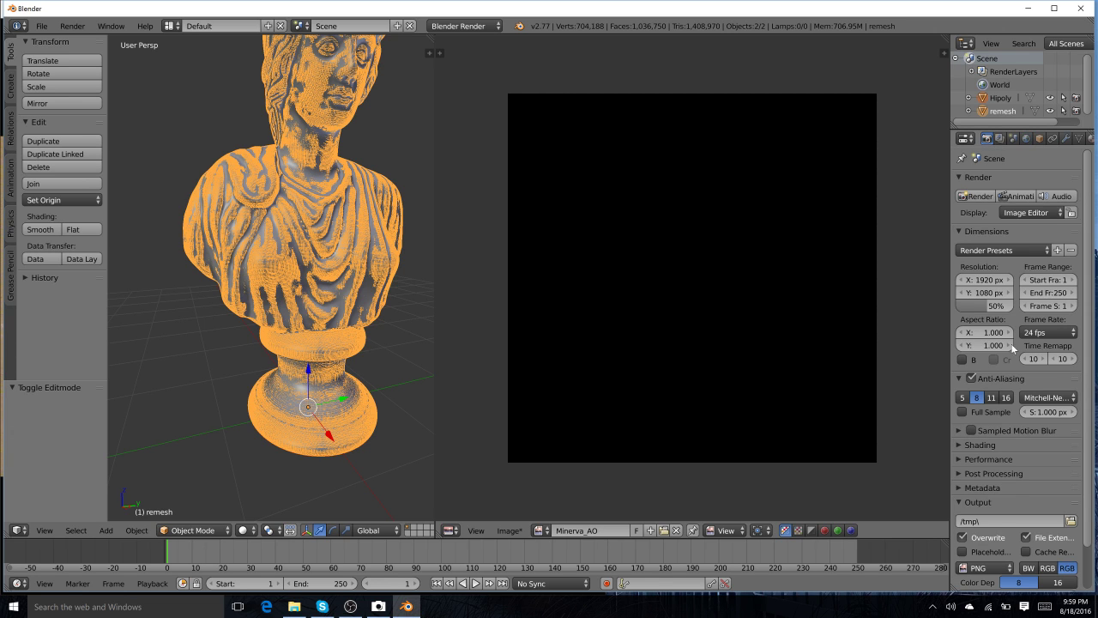
scroll(1059, 477, "down", 2)
scroll(996, 567, "down", 5)
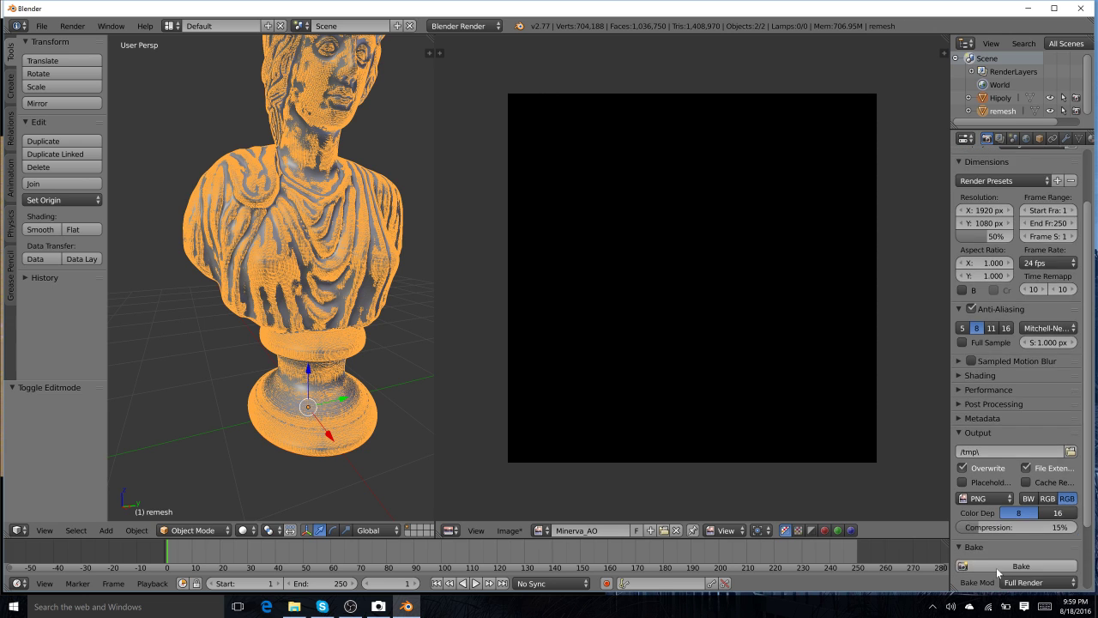
left_click(1015, 499)
left_click(1015, 468)
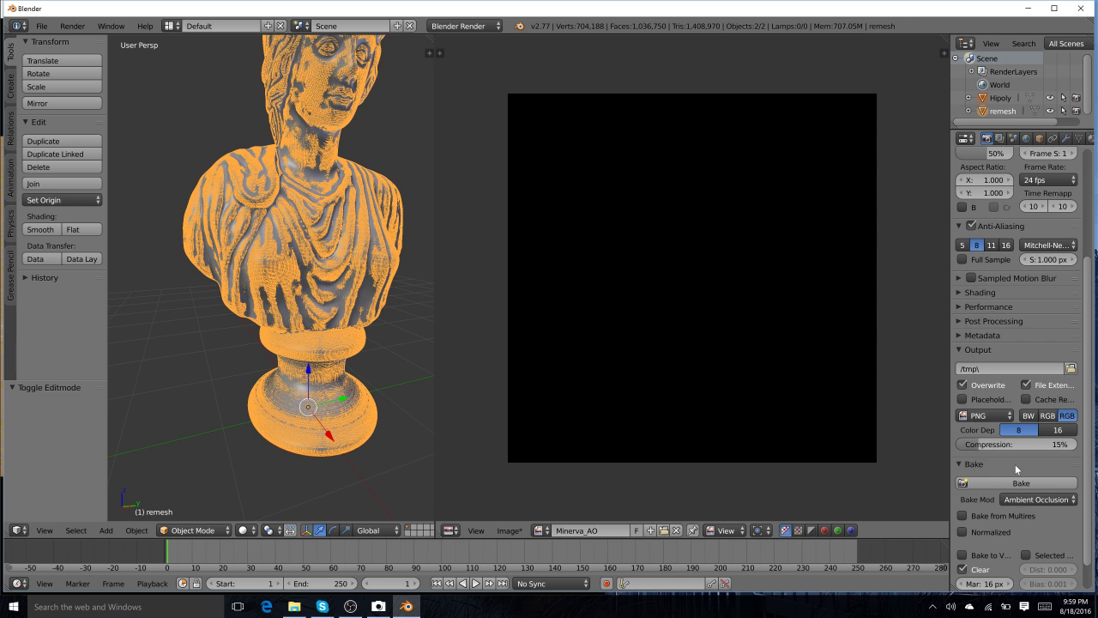
scroll(1015, 465, "down", 1)
left_click(1041, 523)
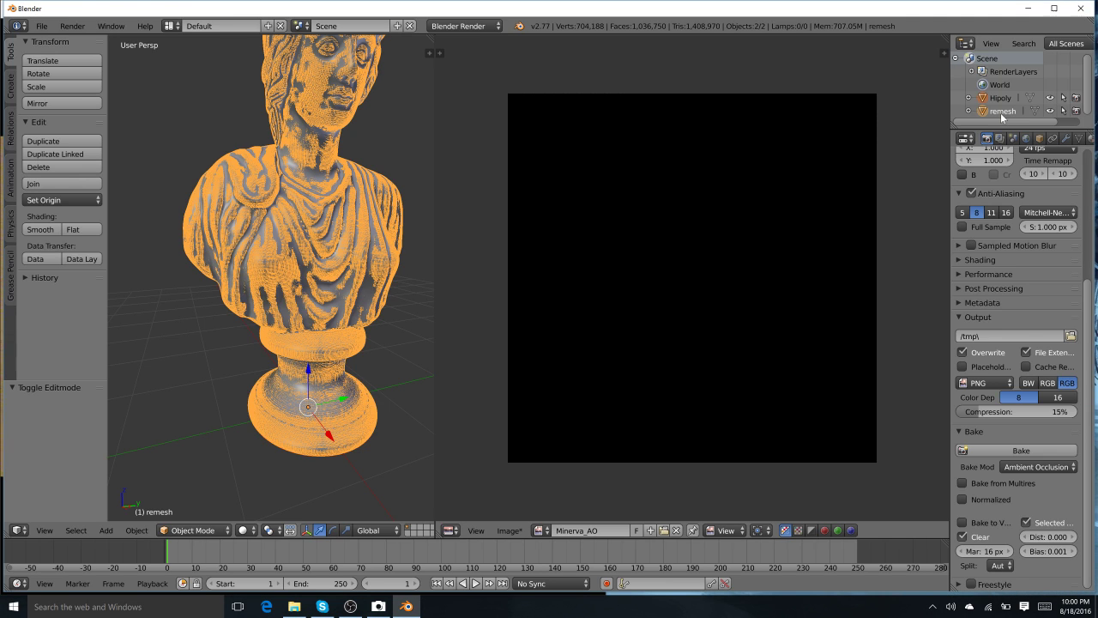
Bake the ambient occlusion into Minerva_AO with an 8 px margin and Normalized enabled.
left_click(982, 552)
type("8")
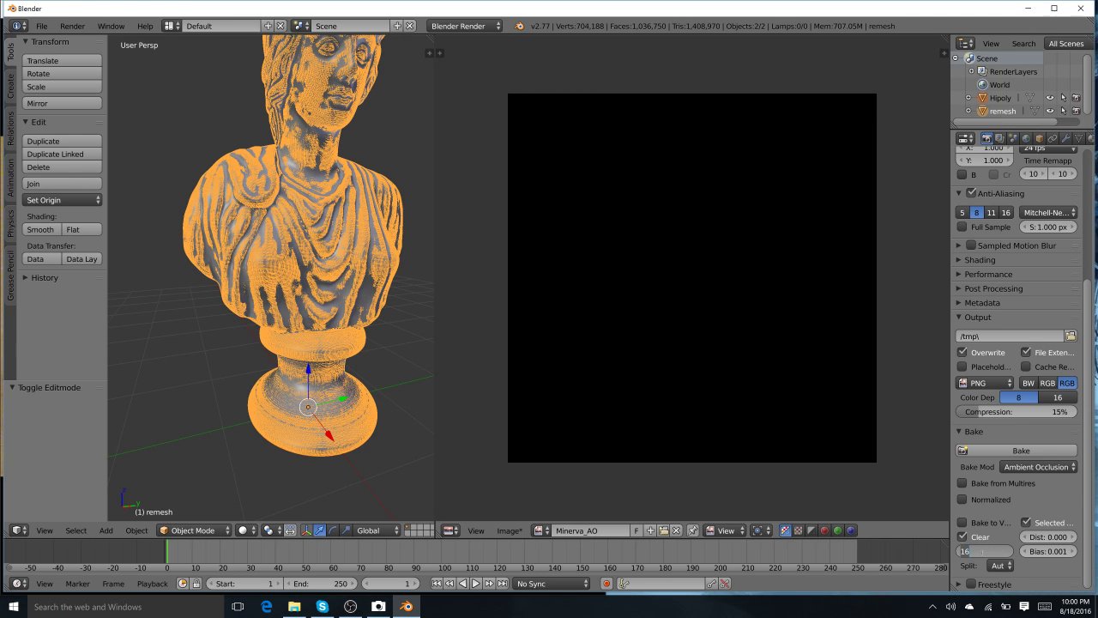
key("Return")
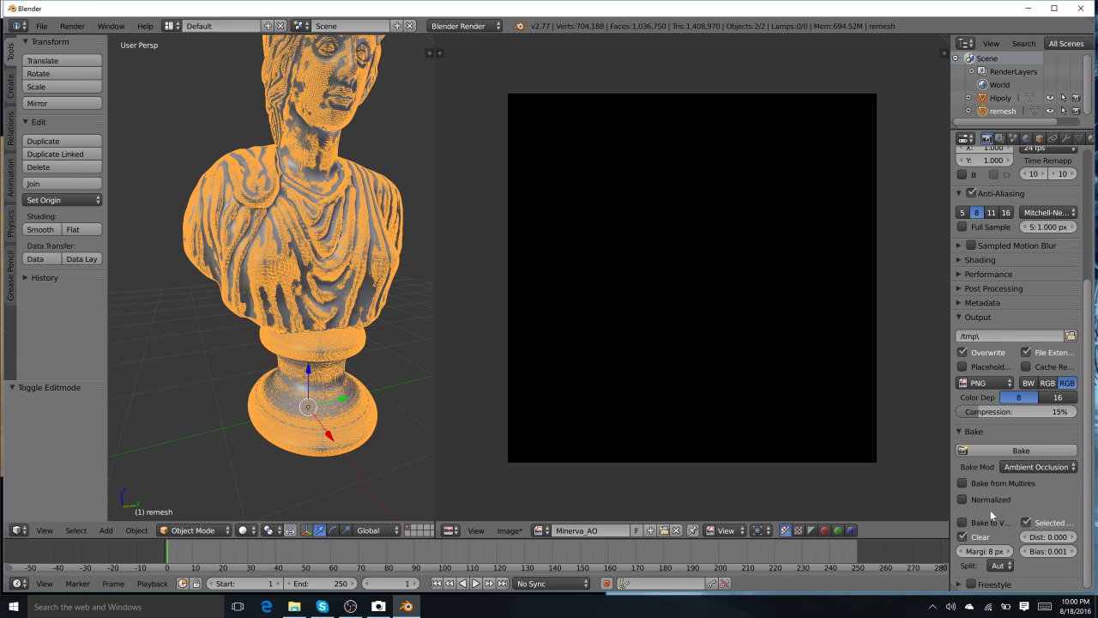
left_click(962, 499)
left_click(1028, 449)
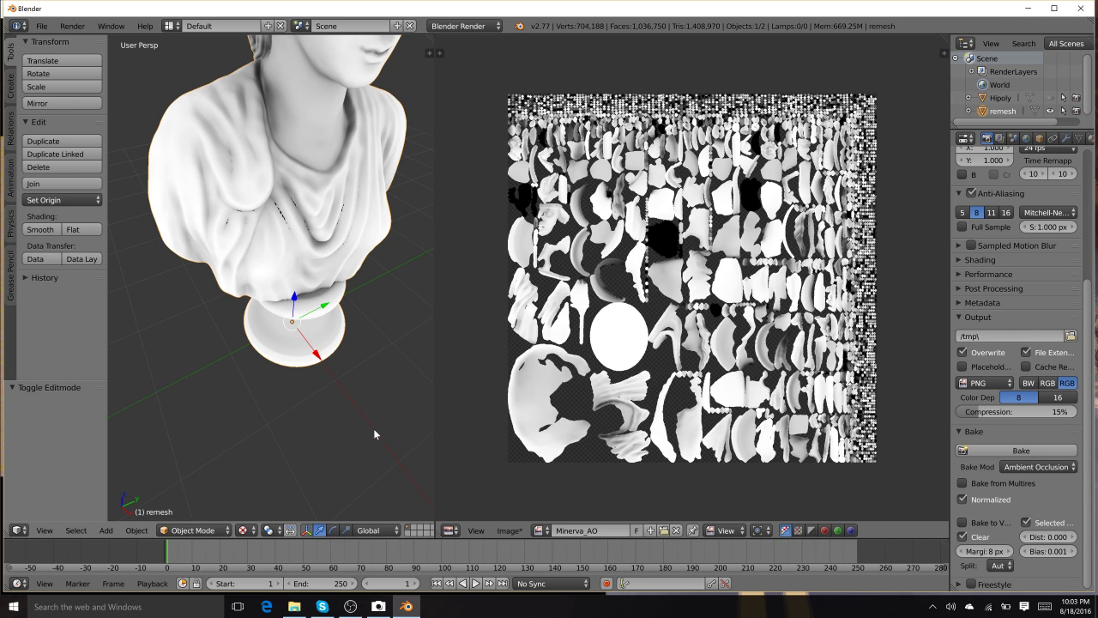
Examine the baked ambient occlusion on the remesh bust from several angles, checking the drapery, helmet and face.
middle_click_drag(373, 428, 321, 214)
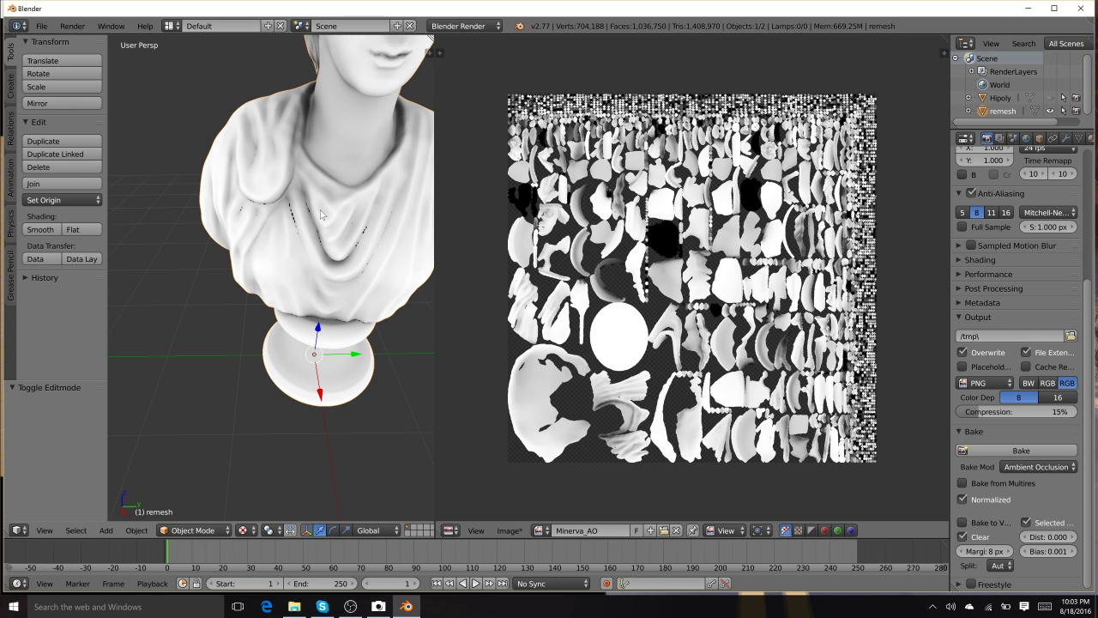
scroll(321, 215, "down", 5)
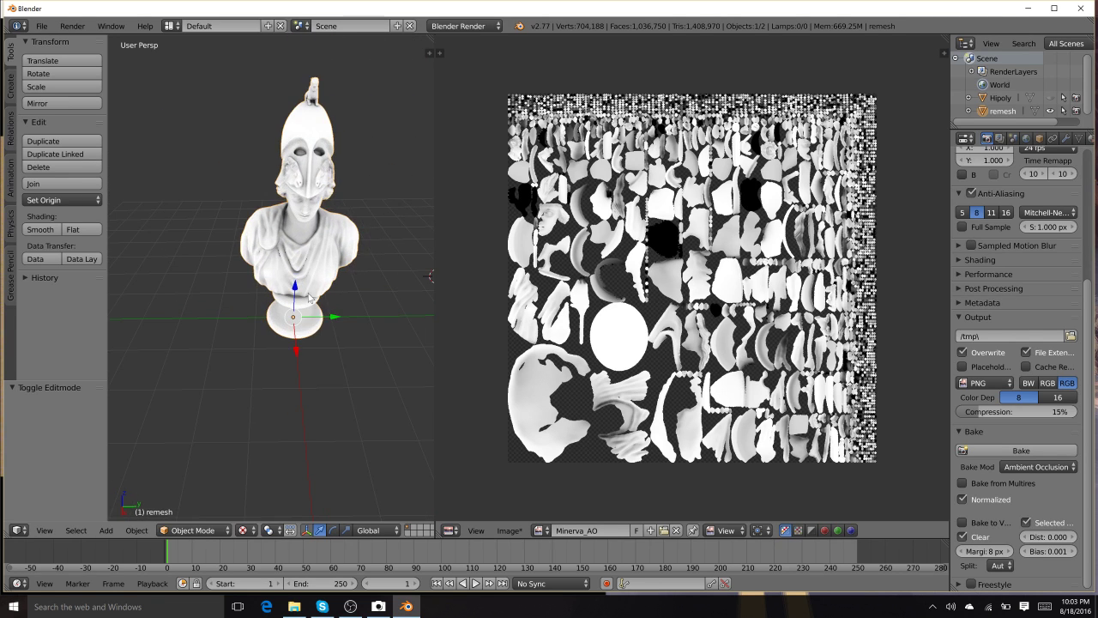
mouse_move(309, 297)
middle_mouse_down()
mouse_move(309, 274)
mouse_move(282, 273)
mouse_move(289, 292)
middle_mouse_up()
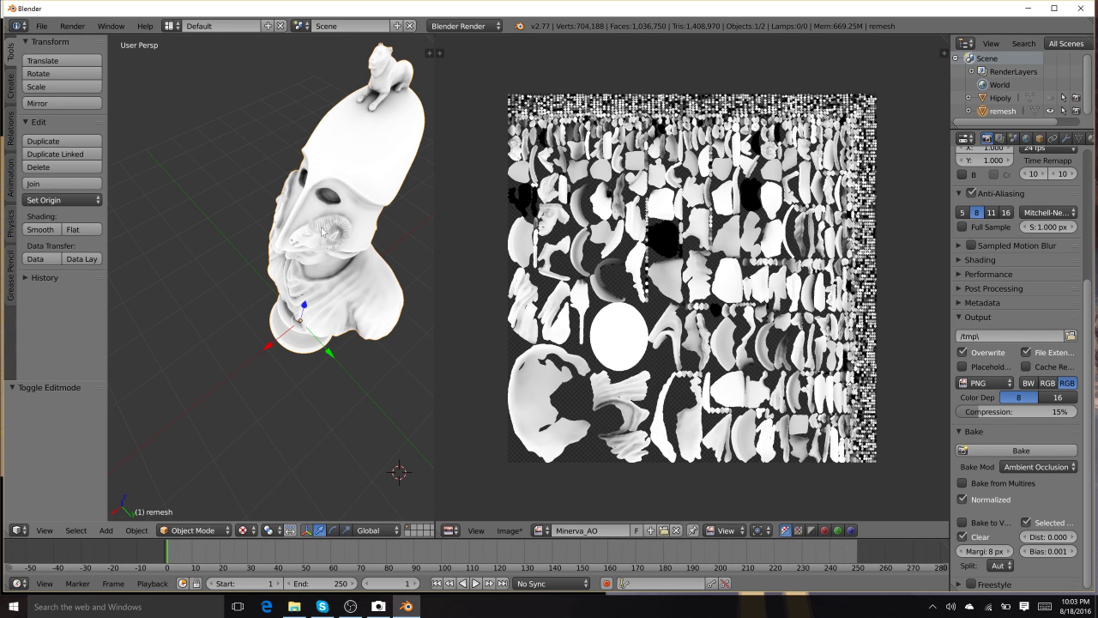
middle_click_drag(323, 230, 334, 206)
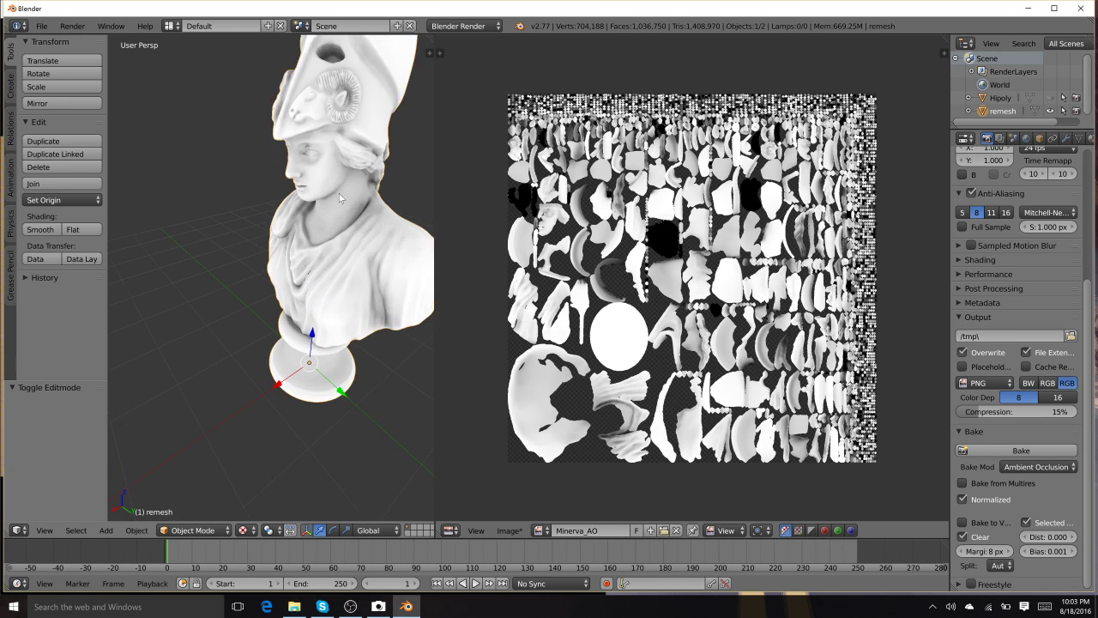
scroll(339, 193, "up", 4)
scroll(341, 182, "down", 1)
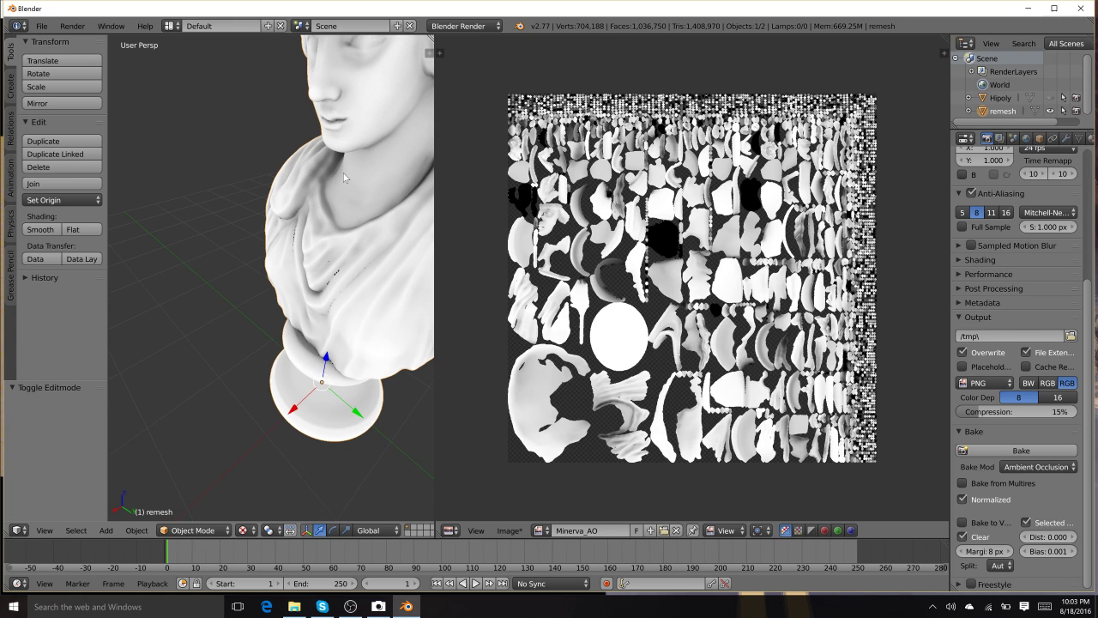
key("alt+c")
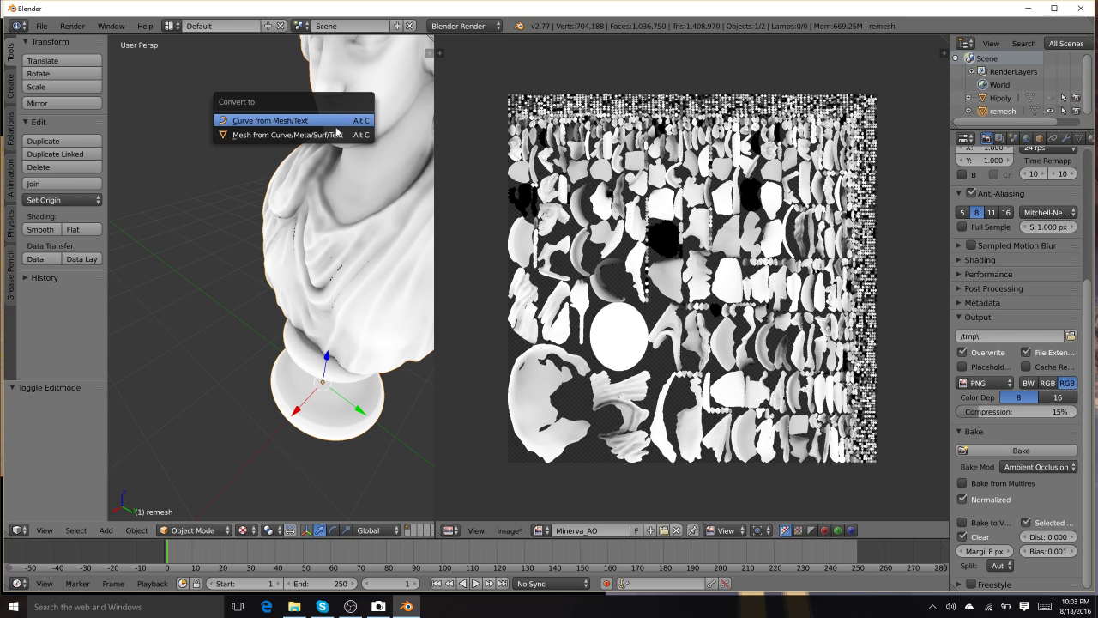
left_click(335, 124)
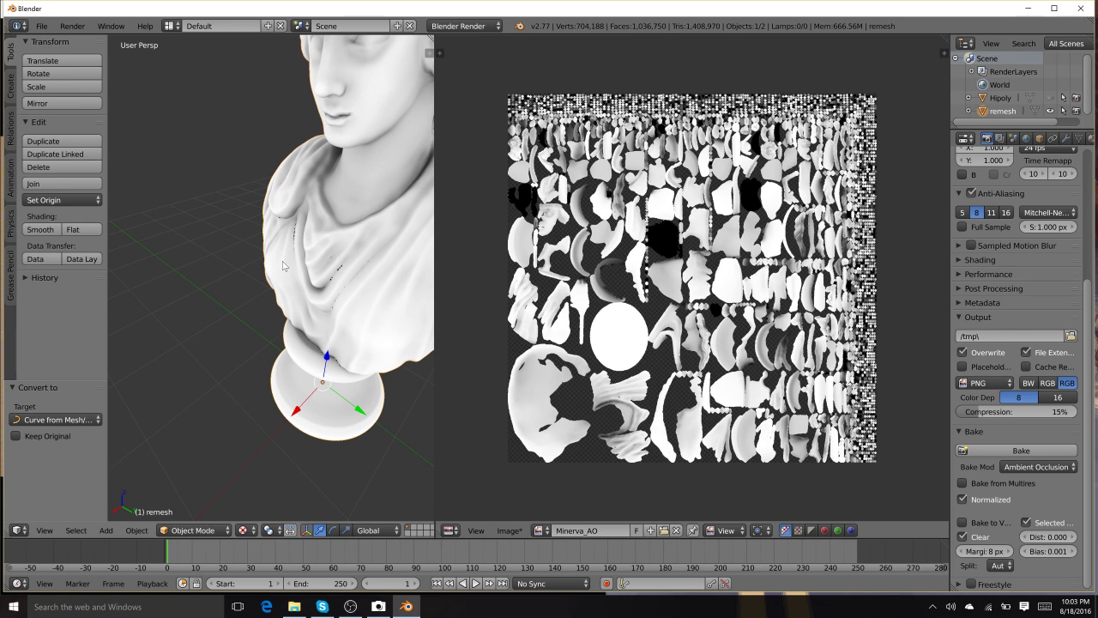
key("Tab")
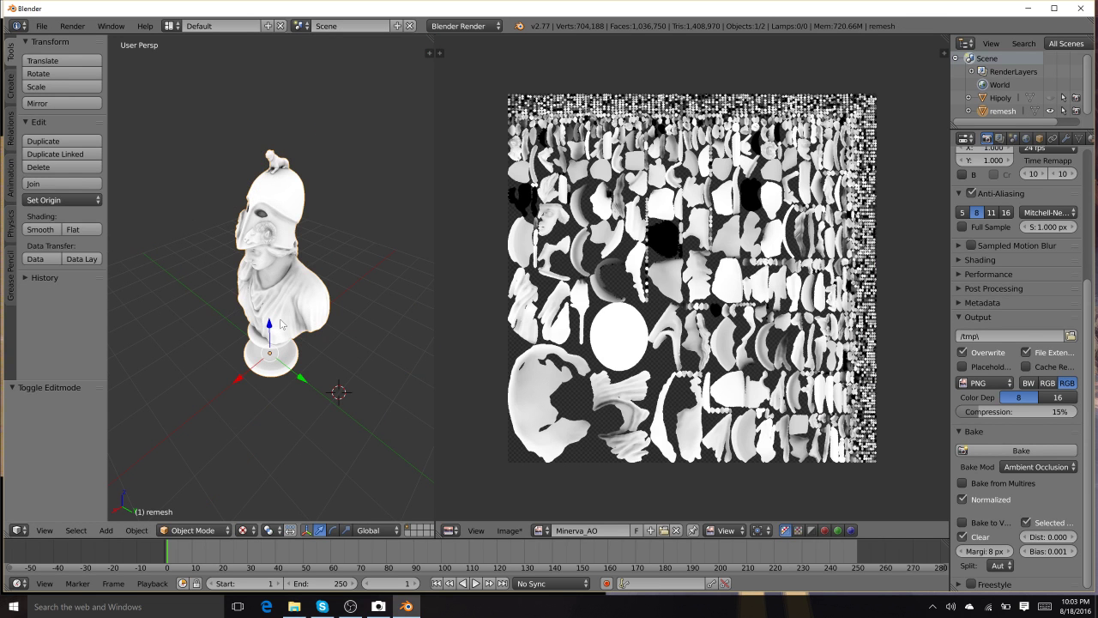
Inspect the baked shading on the bust's neck and drapery folds up close, and on its back, side and whole front.
middle_click_drag(243, 243, 276, 219)
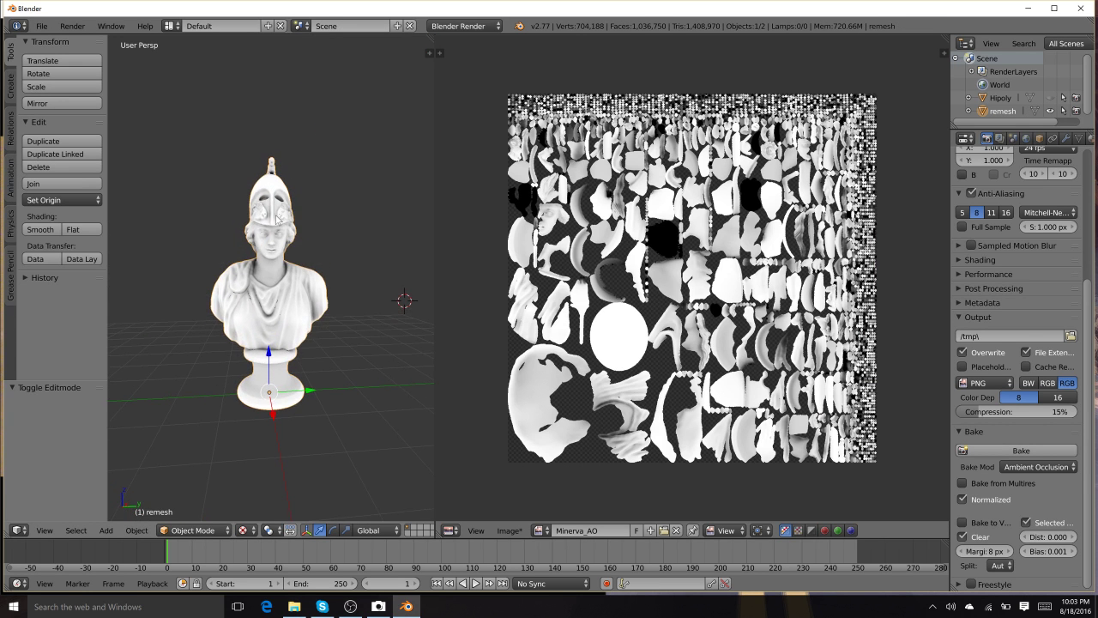
scroll(276, 219, "up", 10)
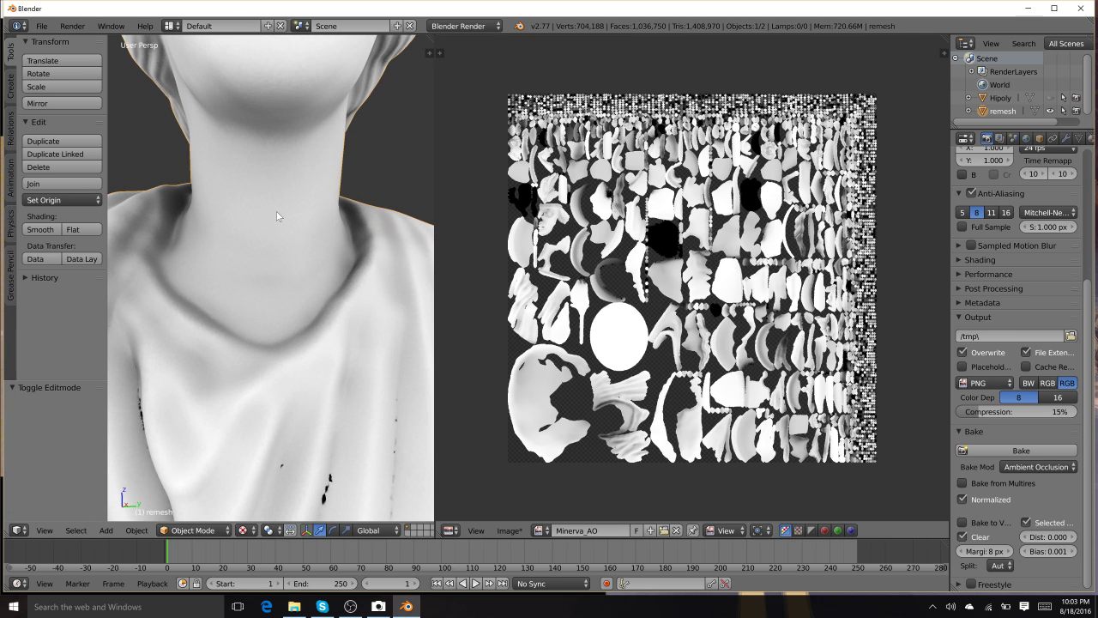
scroll(276, 211, "down", 10)
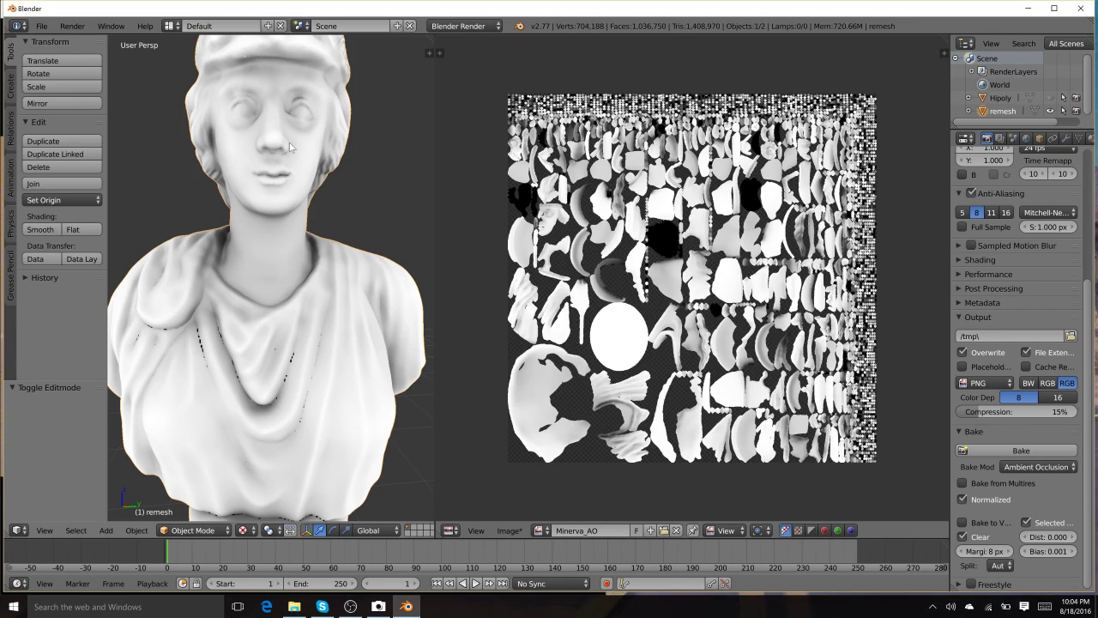
middle_click_drag(244, 167, 332, 184)
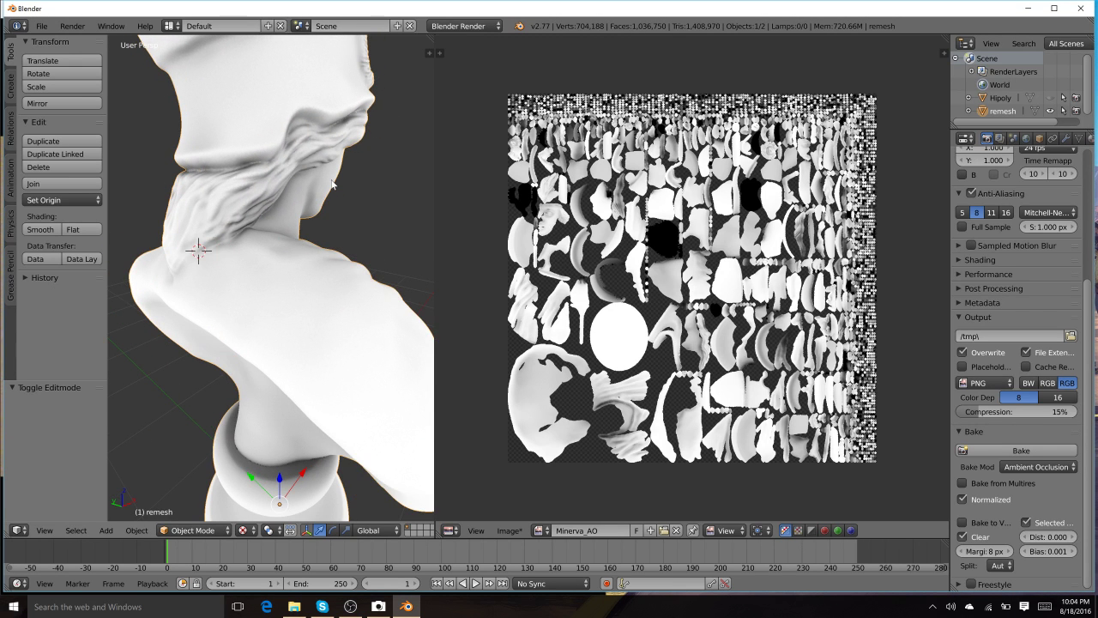
scroll(332, 182, "down", 5)
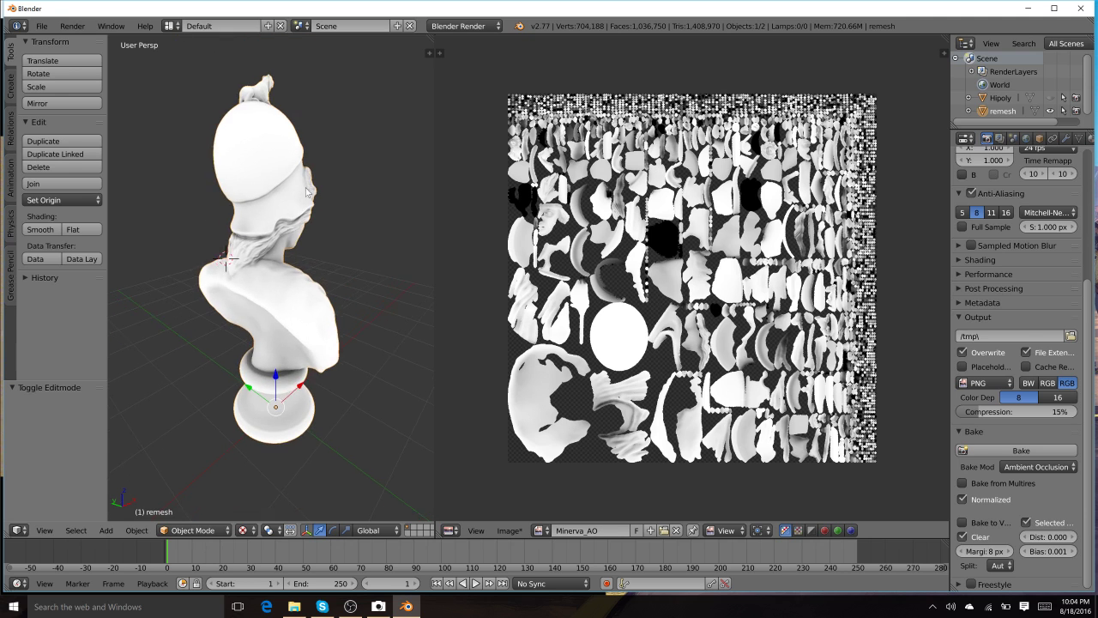
middle_click_drag(306, 190, 236, 195)
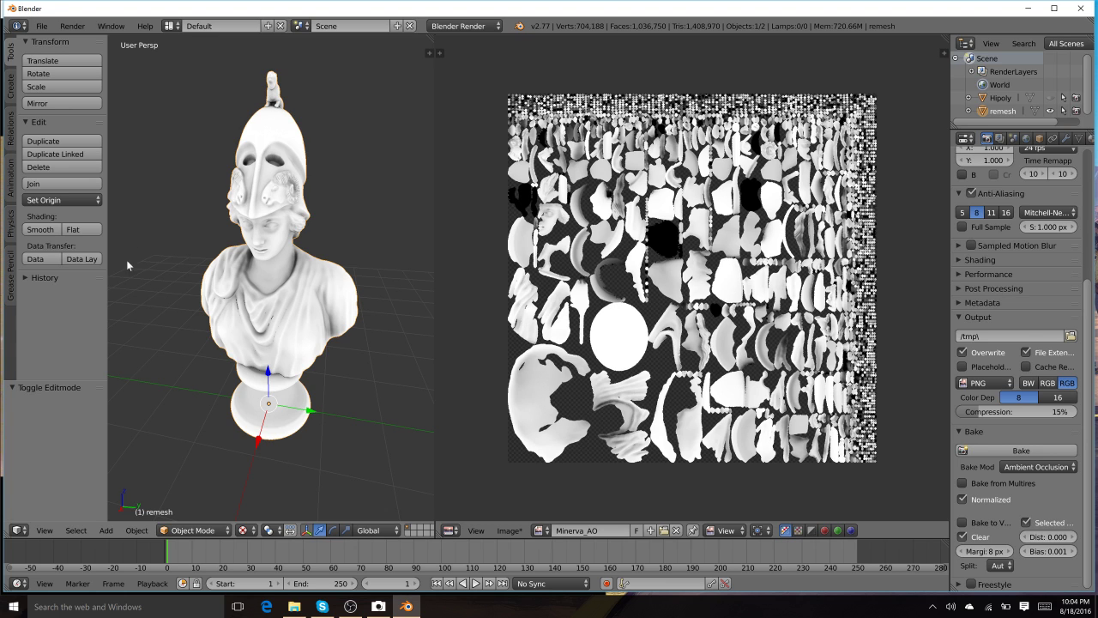
middle_click_drag(236, 195, 204, 267)
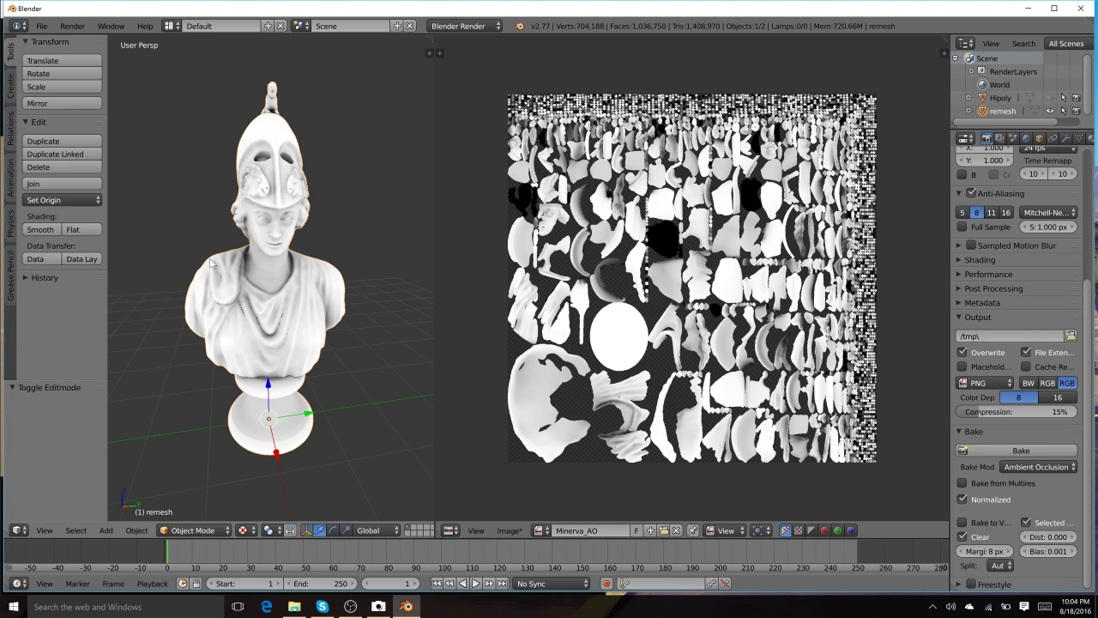
scroll(296, 279, "up", 2)
middle_click_drag(299, 280, 225, 280)
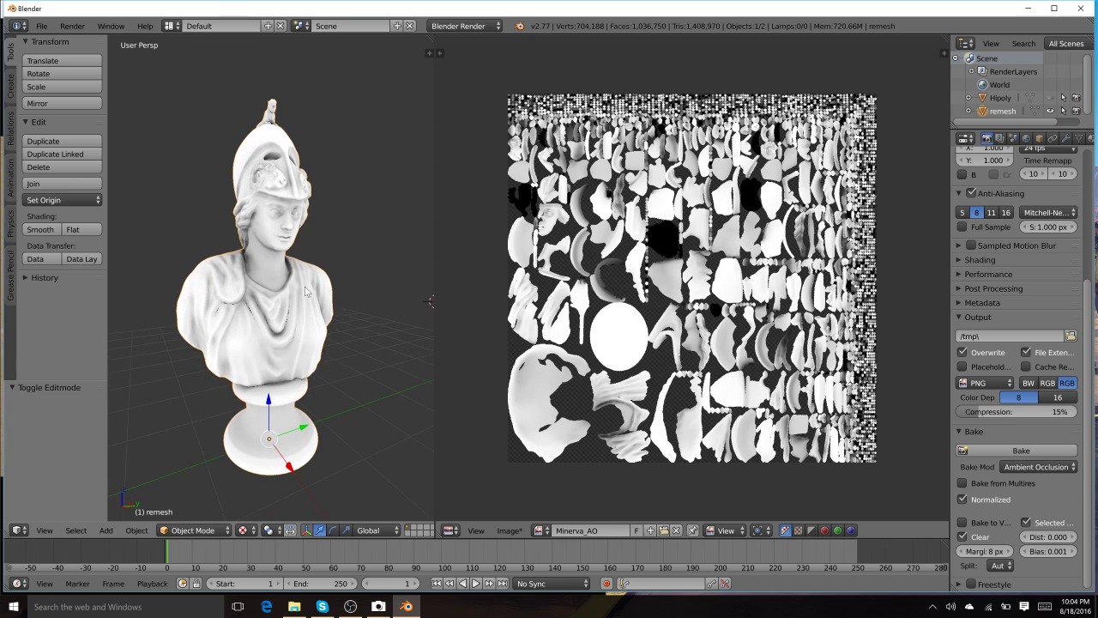